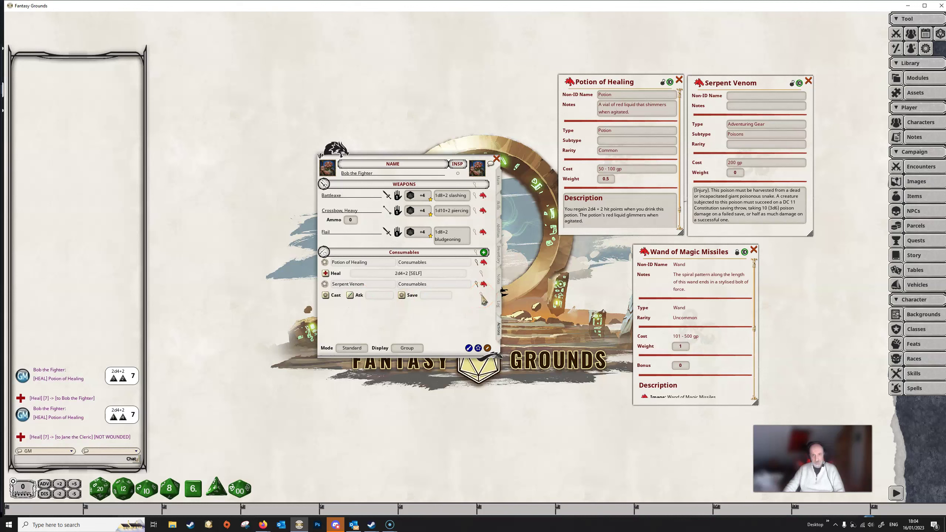
# Step: Open the ability-use settings for Serpent Venom
pyautogui.click(482, 295)
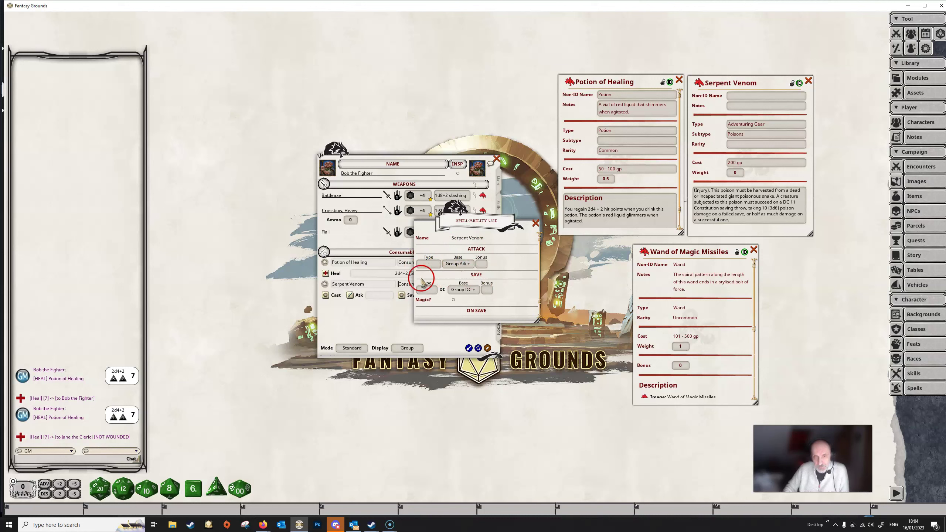
# Step: Scroll through Serpent Venom's ability-use editor to review its save settings
pyautogui.scroll(-1, 513, 290)
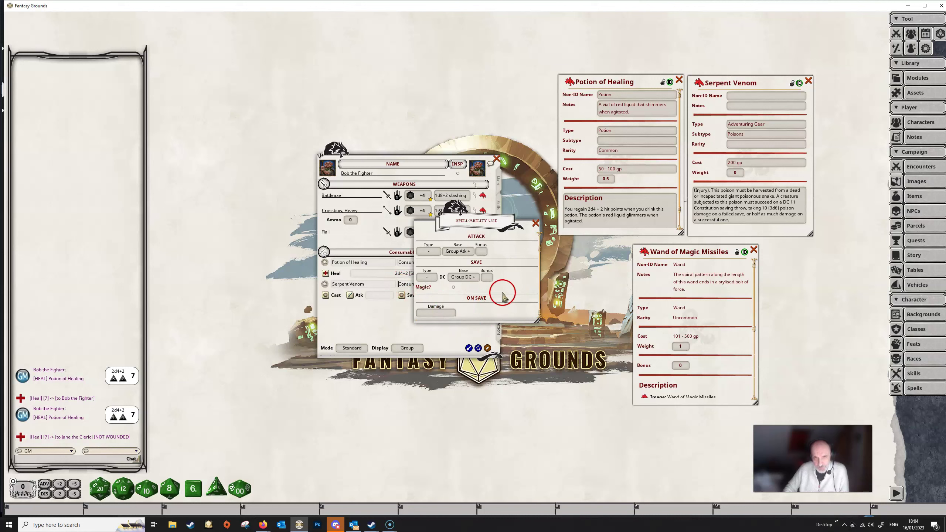
pyautogui.scroll(1, 492, 294)
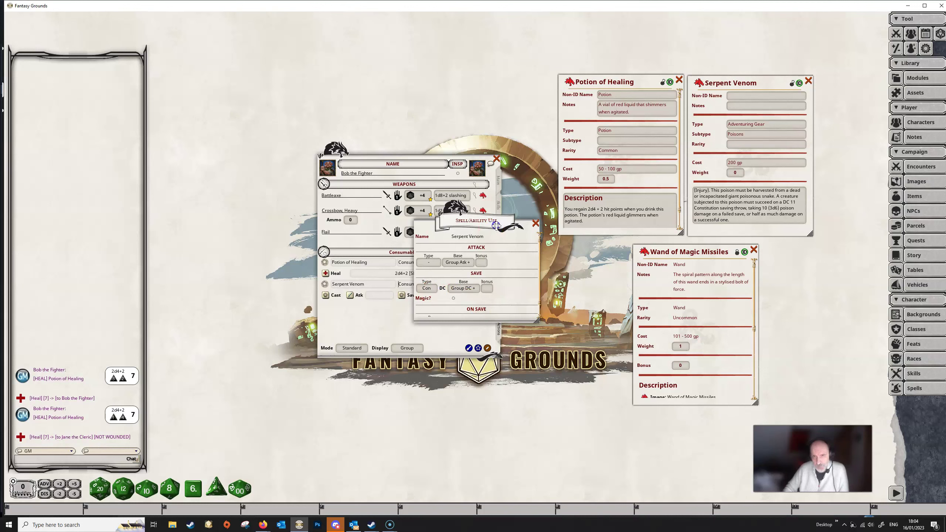
# Step: Move the venom settings aside, then open and close the Consumables group settings
pyautogui.moveTo(496, 225); pyautogui.dragTo(572, 253)
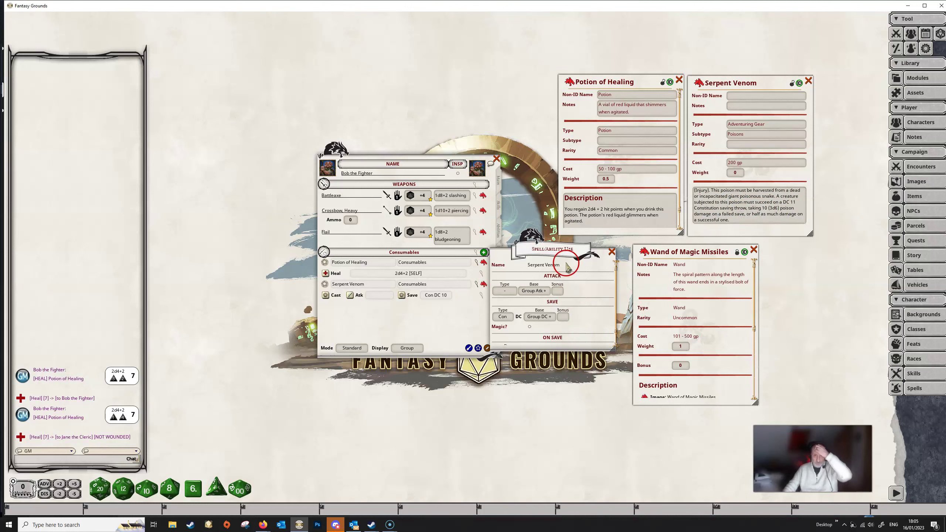
pyautogui.moveTo(566, 257); pyautogui.dragTo(583, 266)
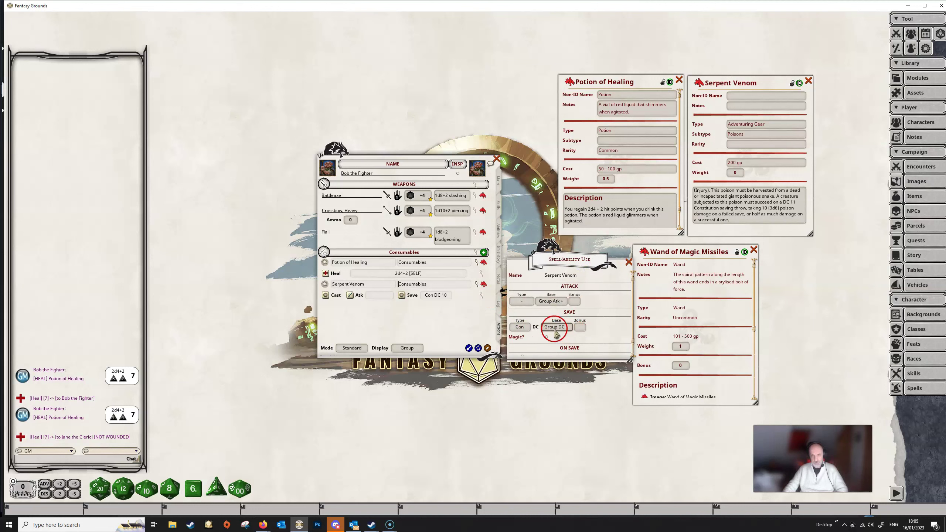
pyautogui.click(476, 255)
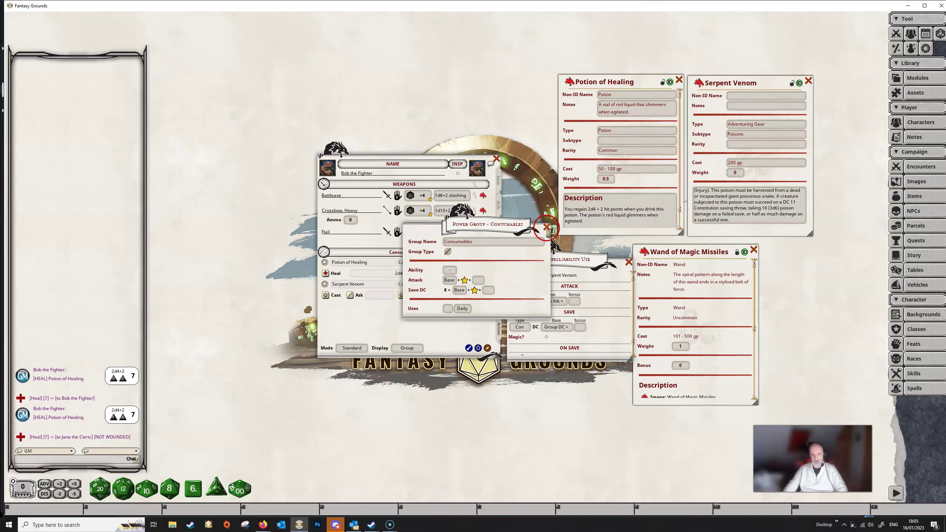
pyautogui.click(547, 226)
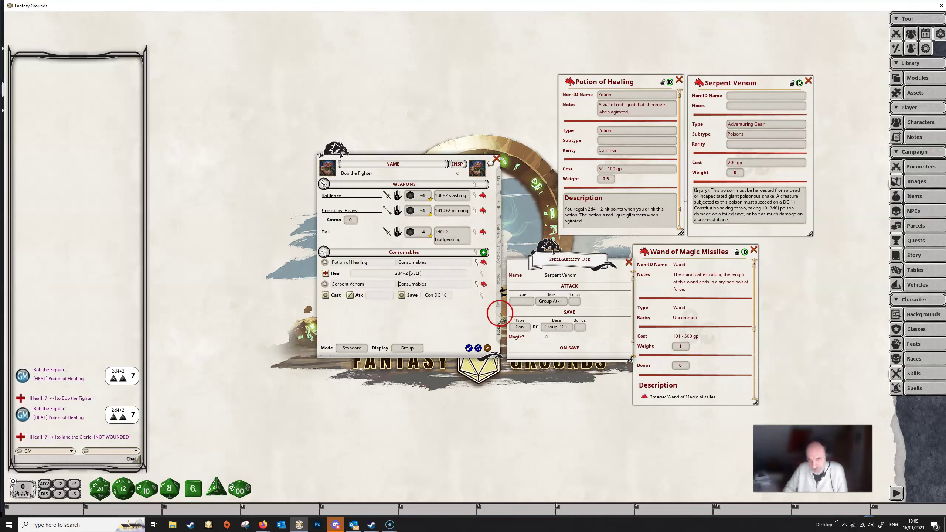
# Step: Cycle Serpent Venom's save DC base through 8 + Ability to Fixed
pyautogui.click(564, 328)
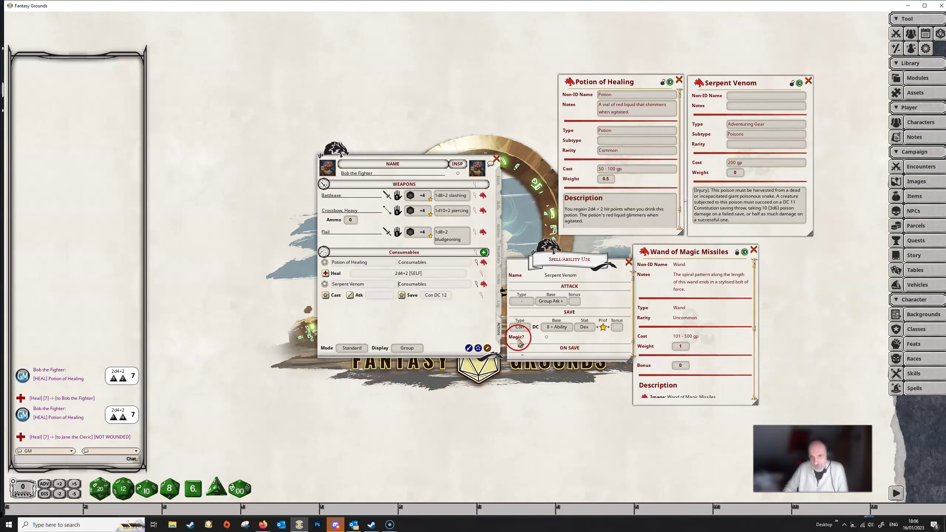
pyautogui.click(558, 328)
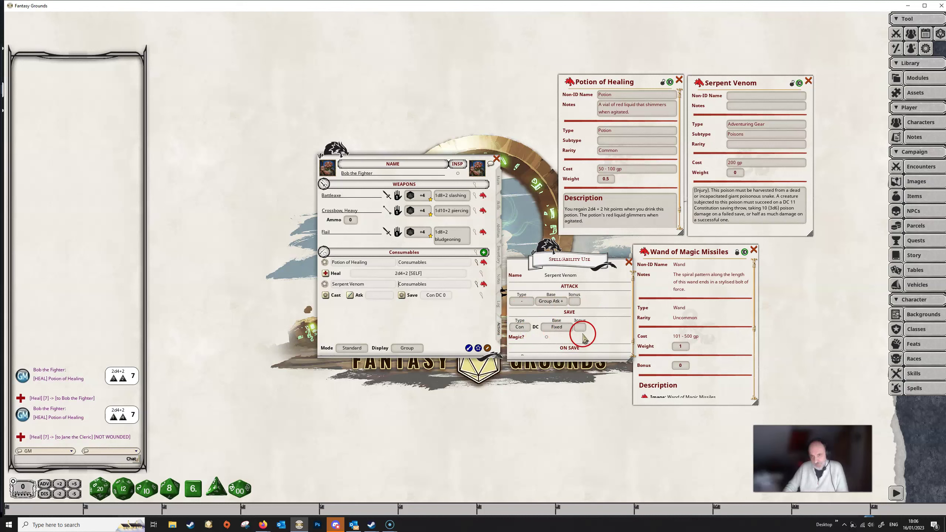
# Step: Set Serpent Venom's fixed save DC bonus to 11 and close its use settings
pyautogui.click(587, 340)
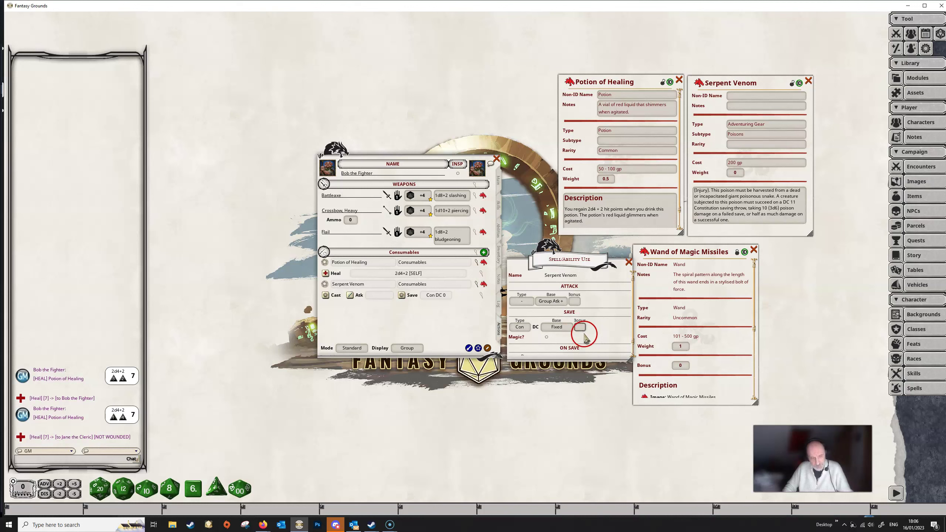
pyautogui.write('11')
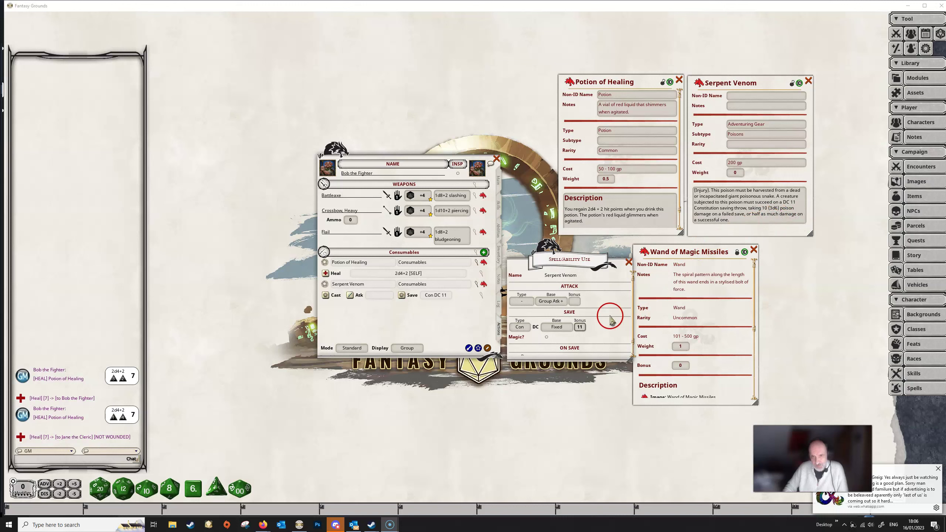
pyautogui.scroll(-1, 604, 310)
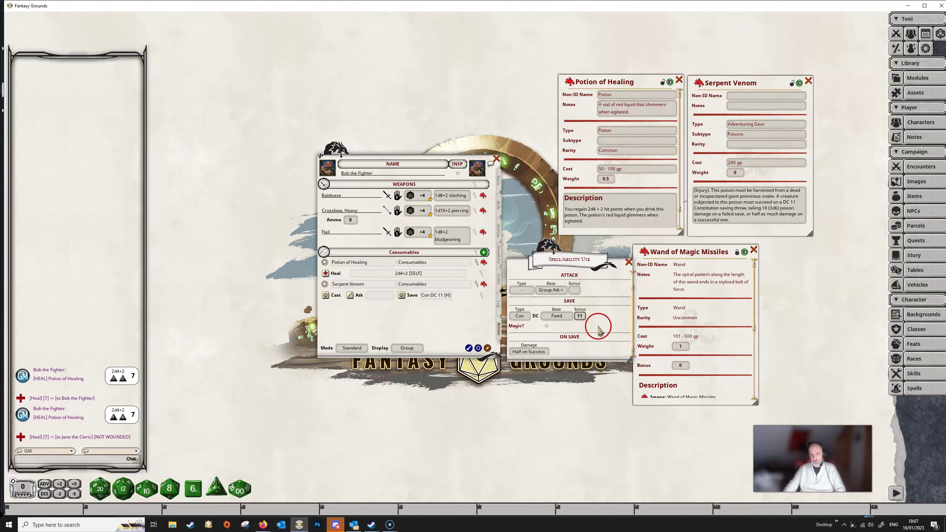
pyautogui.click(629, 262)
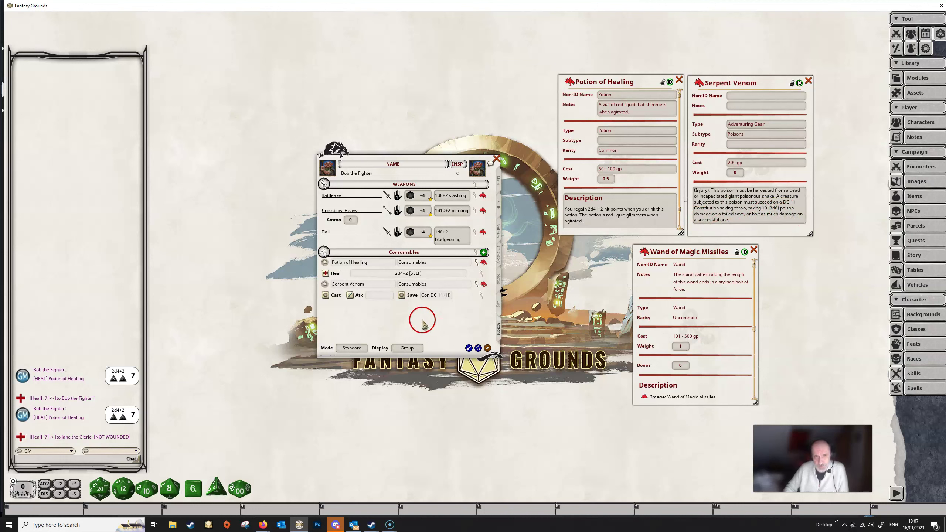
# Step: Bring up the action options menu for Serpent Venom
pyautogui.rightClick(436, 287)
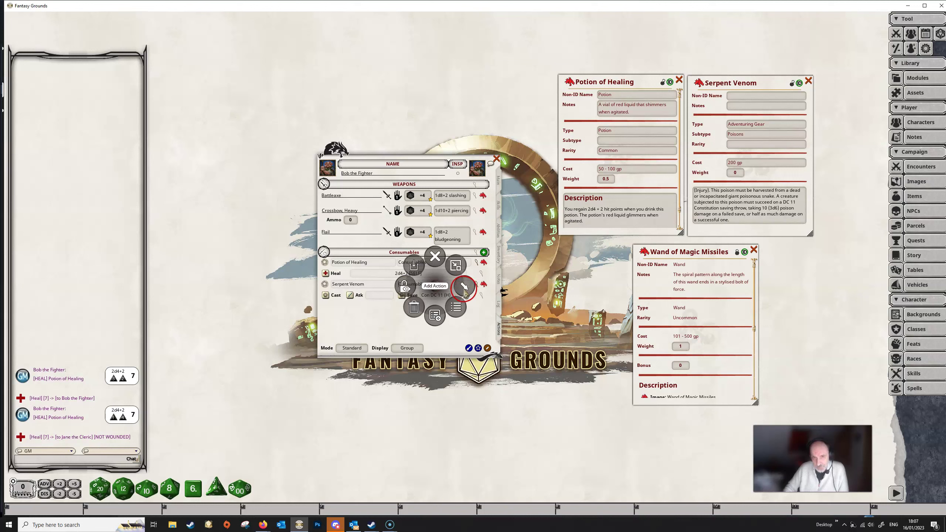
# Step: Add a damage action to Serpent Venom and drop d6 dice into its damage details
pyautogui.click(464, 287)
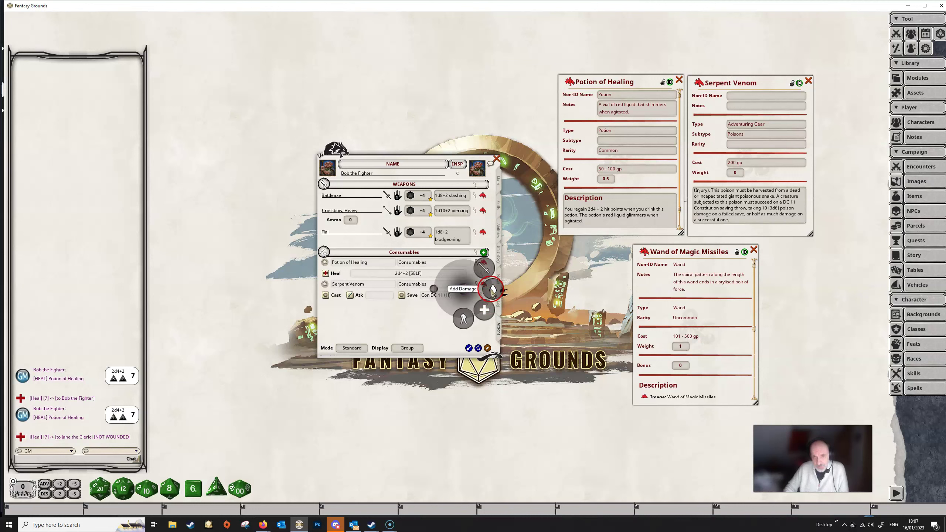
pyautogui.click(492, 289)
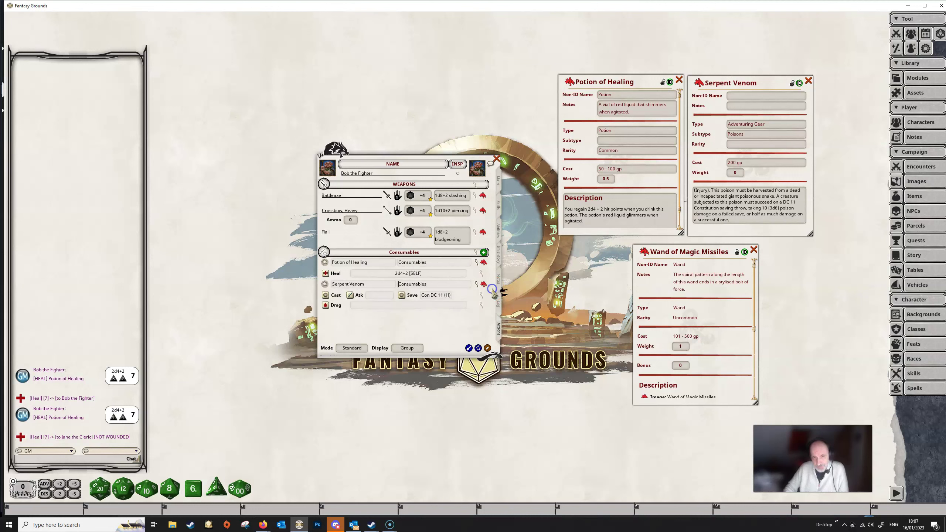
pyautogui.click(481, 306)
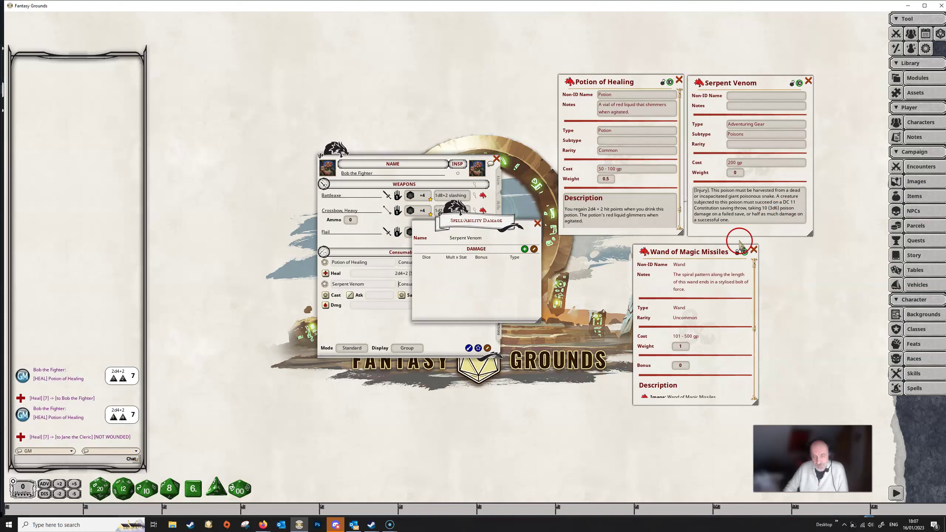
pyautogui.moveTo(192, 488); pyautogui.dragTo(427, 265)
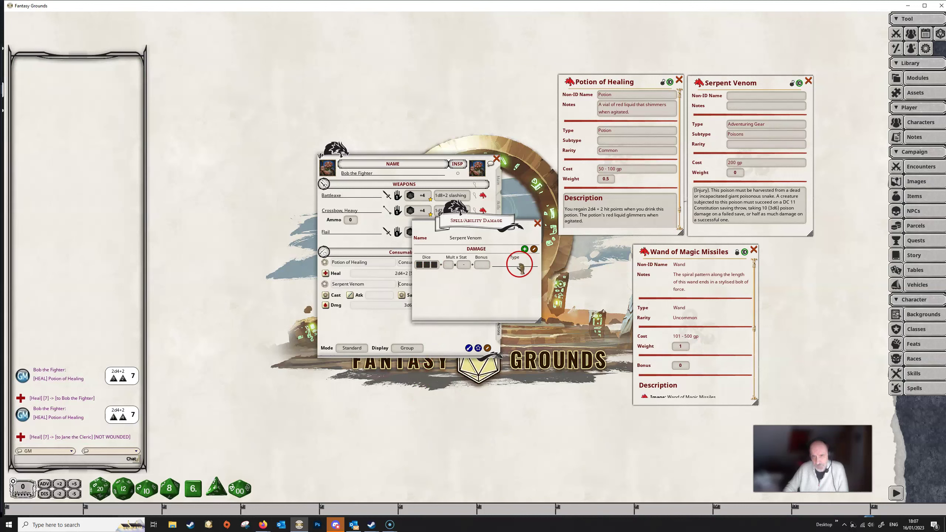
# Step: Type Serpent Venom's damage as poison, remove the empty extra damage line, and close the details
pyautogui.write('poison')
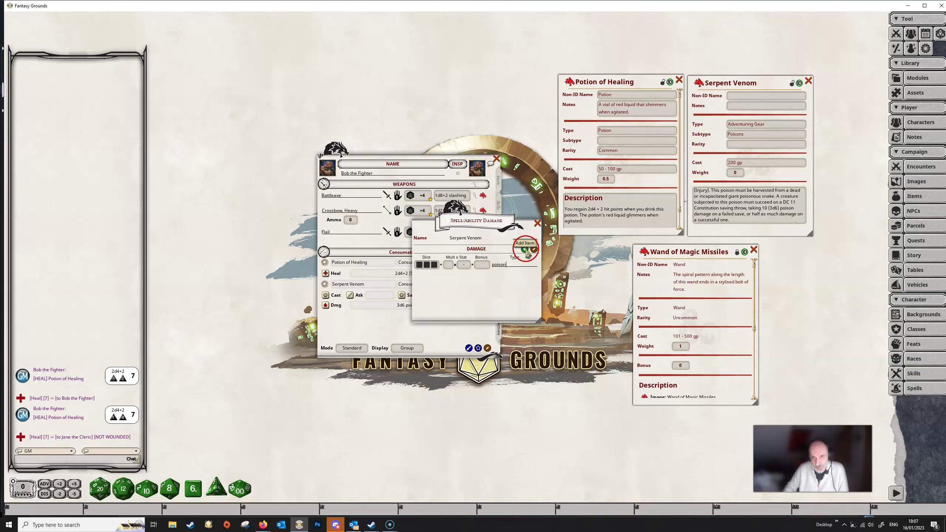
pyautogui.click(524, 249)
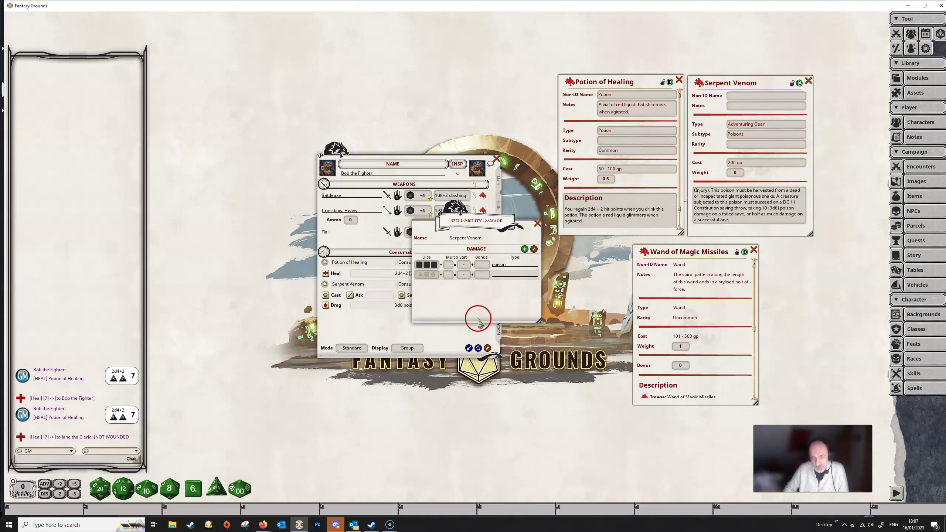
pyautogui.click(534, 249)
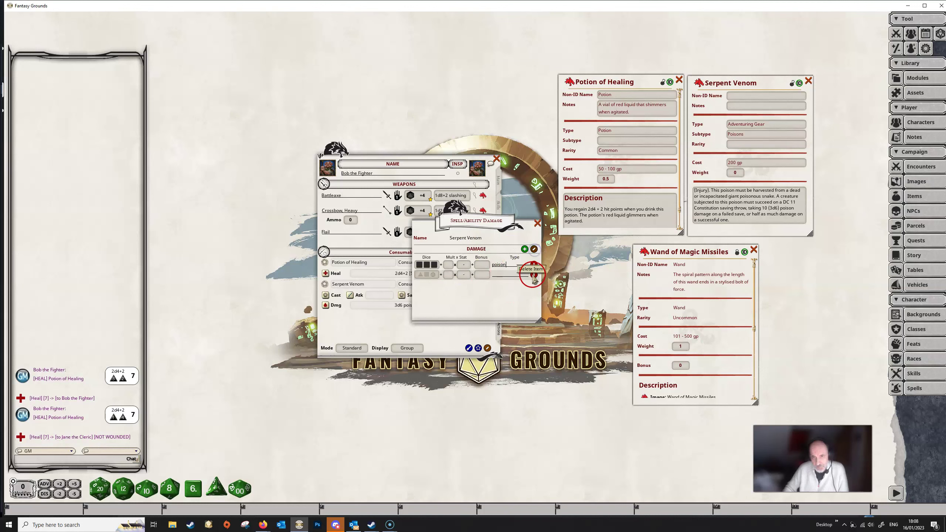
pyautogui.click(533, 274)
pyautogui.click(534, 249)
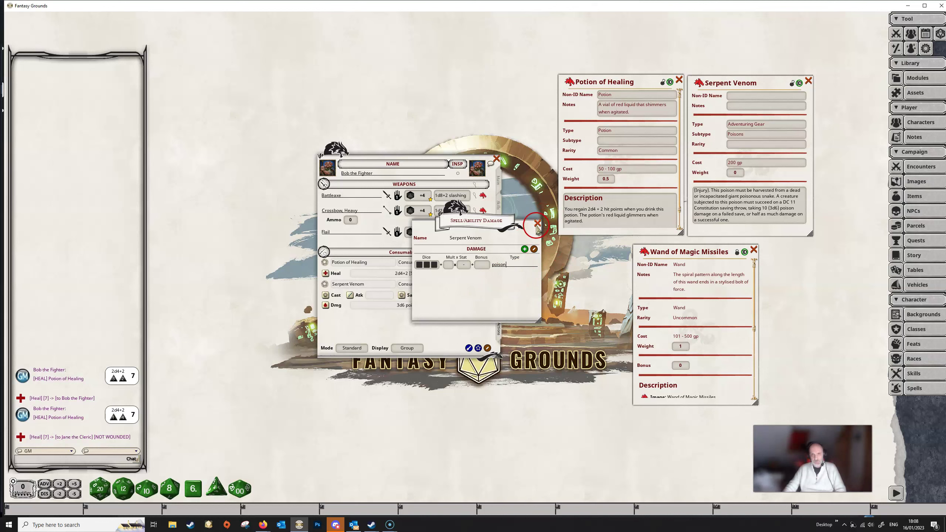
pyautogui.click(537, 224)
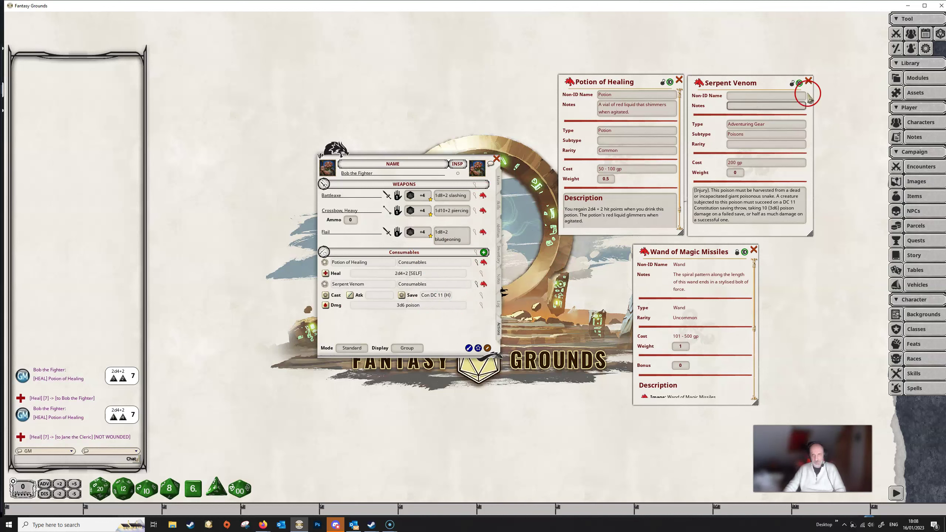
pyautogui.click(895, 33)
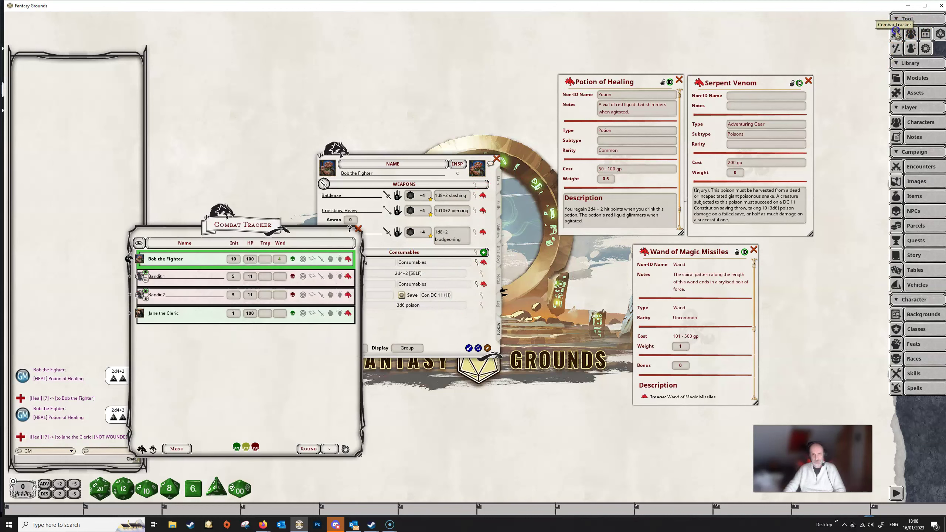
# Step: Target Bandit 1 and roll Serpent Venom's 3d6 poison damage against him
pyautogui.moveTo(269, 224); pyautogui.dragTo(199, 134)
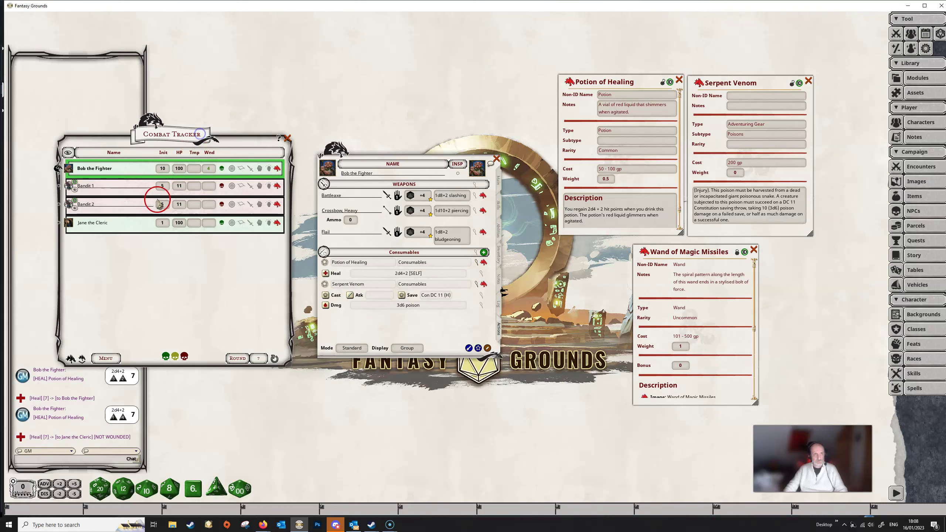
pyautogui.moveTo(158, 203); pyautogui.dragTo(69, 185)
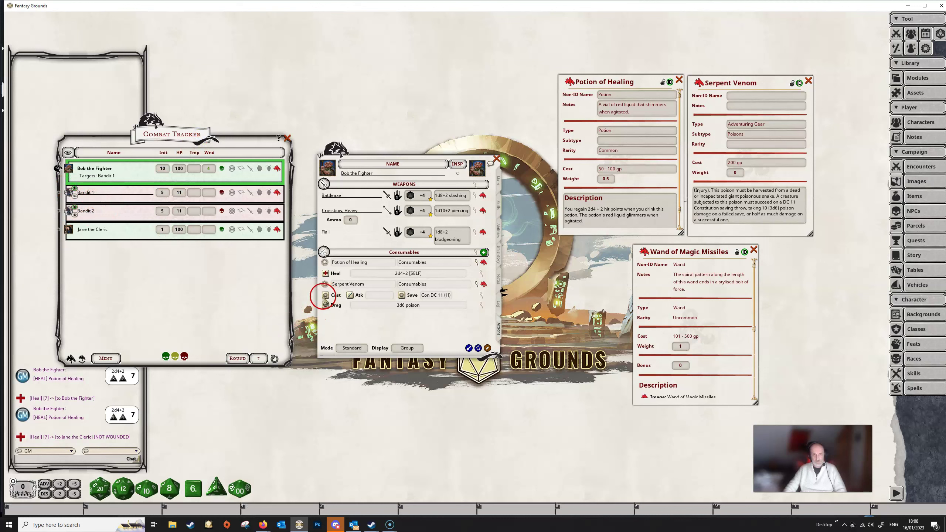
pyautogui.moveTo(325, 295); pyautogui.dragTo(99, 228)
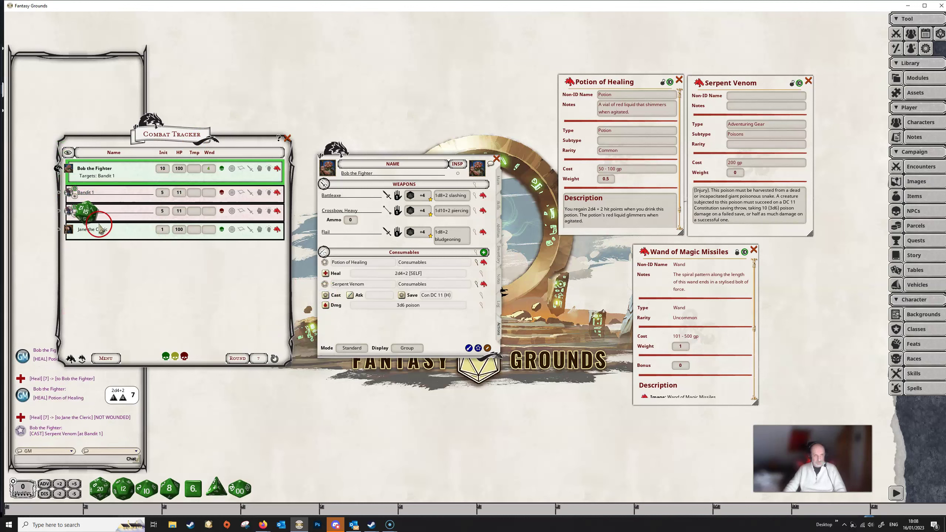
pyautogui.click(325, 306)
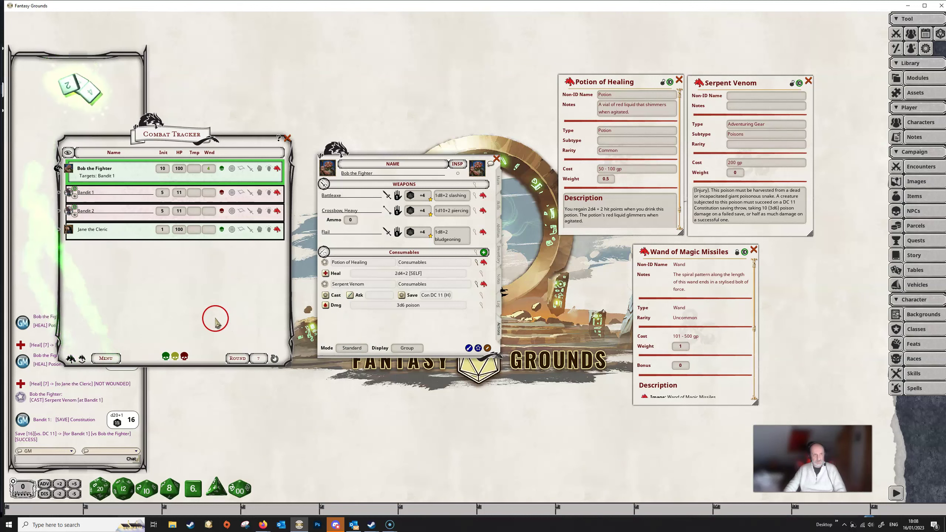
pyautogui.moveTo(180, 132); pyautogui.dragTo(284, 71)
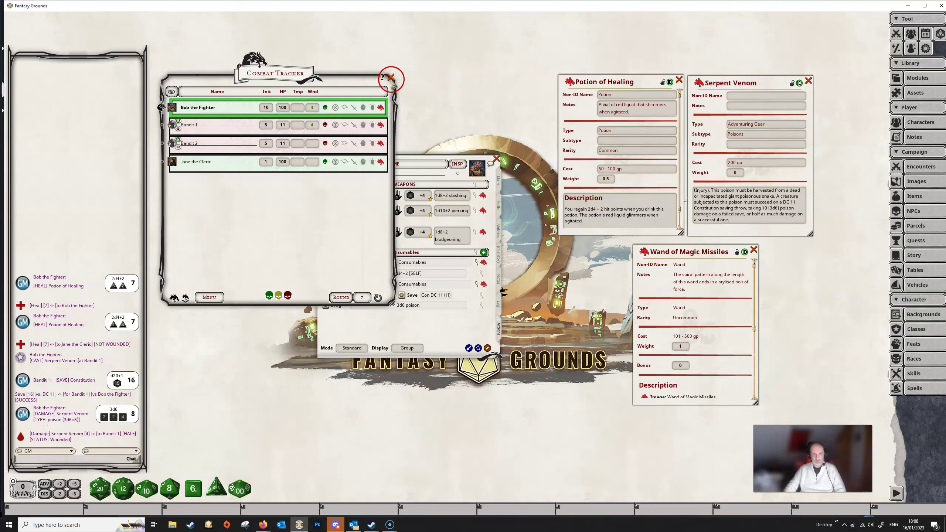
pyautogui.click(391, 77)
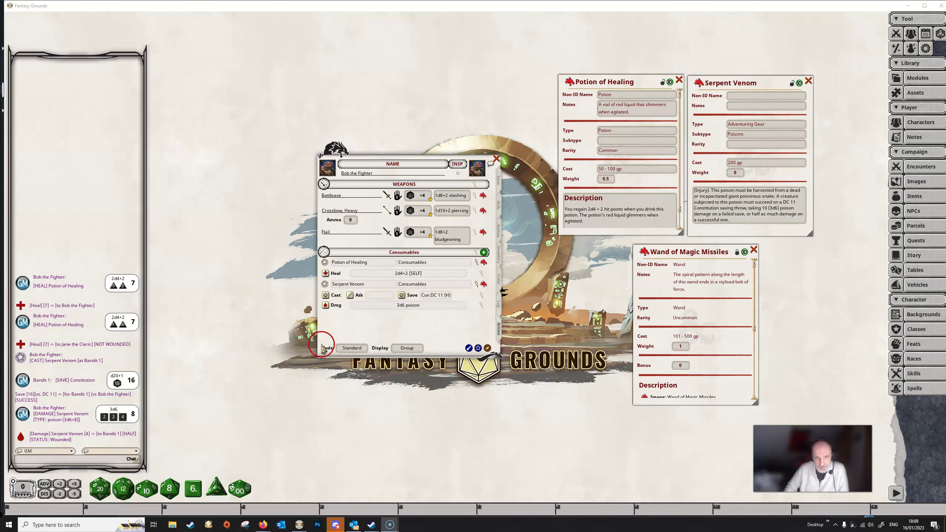
# Step: Switch Bob's sheet into Preparation mode to show the consumables' Daily usage counters
pyautogui.click(352, 348)
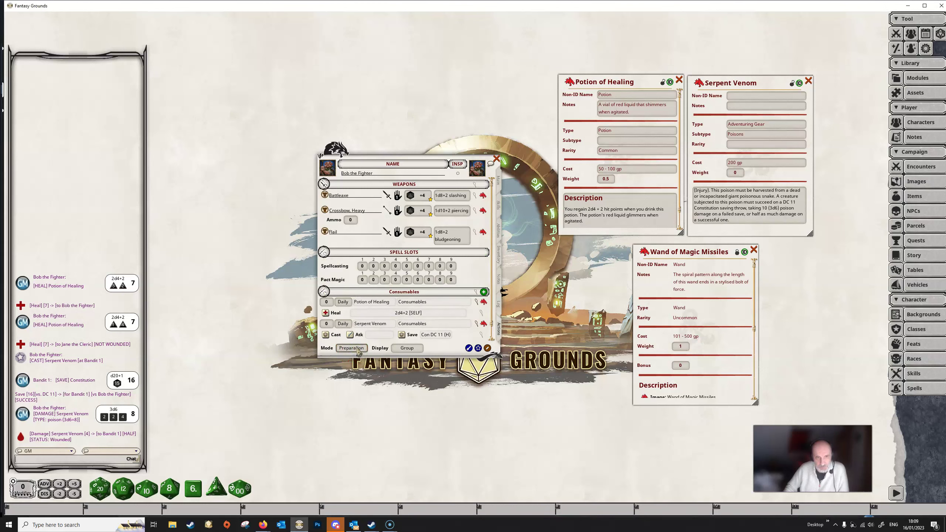
# Step: Reset Potion of Healing Once at 1 use and Serpent Venom Once at 4 uses
pyautogui.scroll(-1, 435, 328)
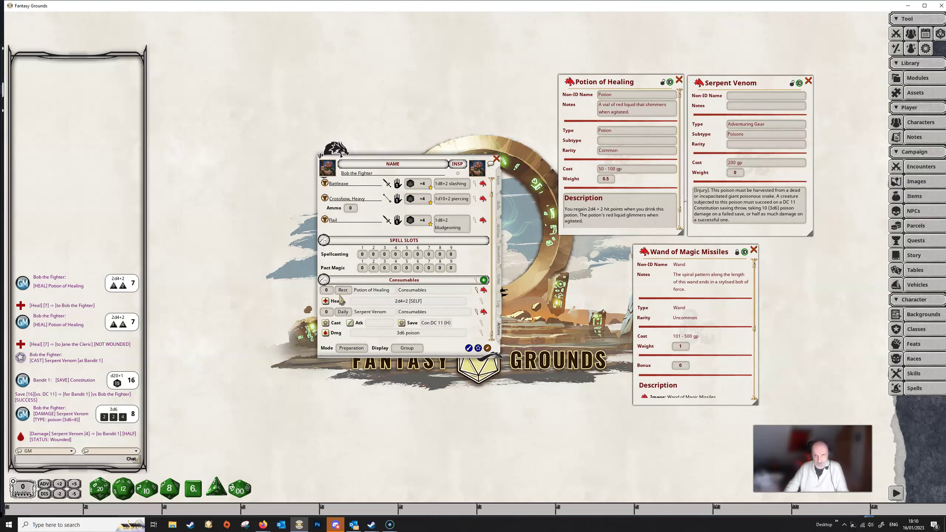
pyautogui.click(343, 290)
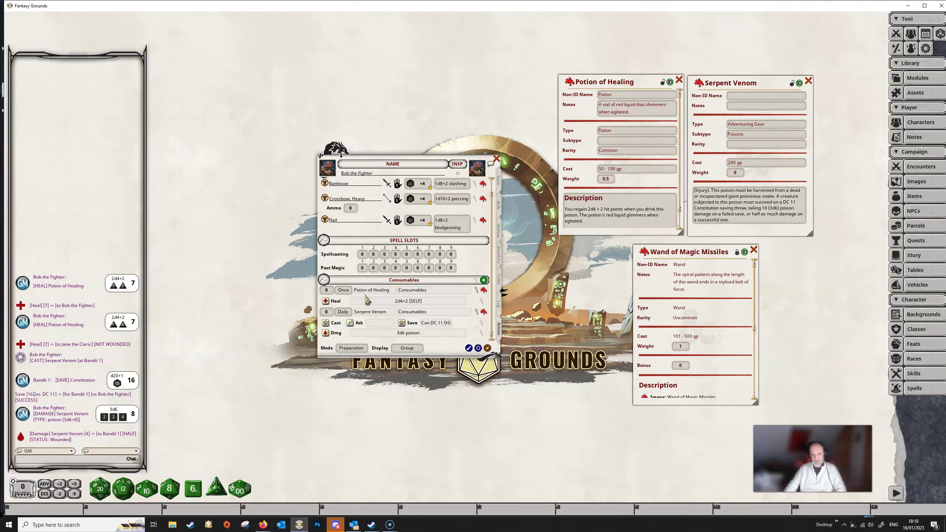
pyautogui.click(325, 293)
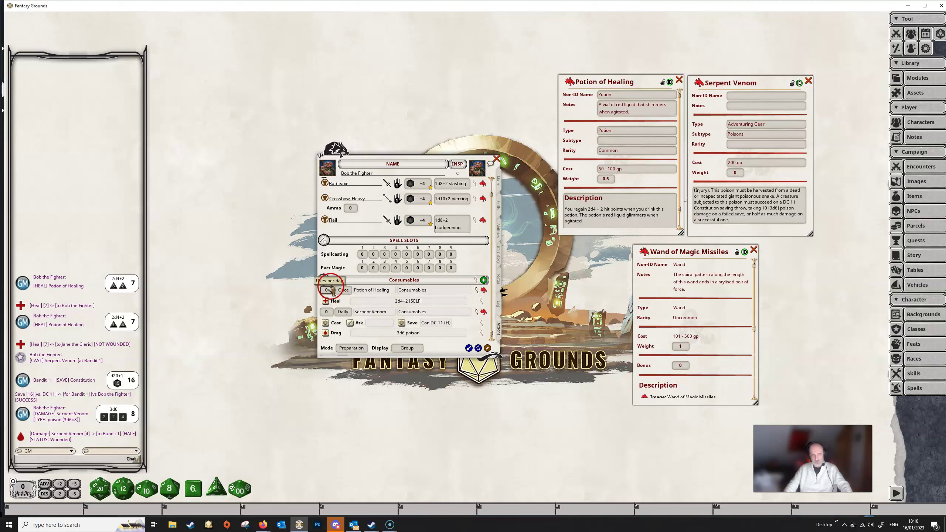
pyautogui.scroll(1, 331, 291)
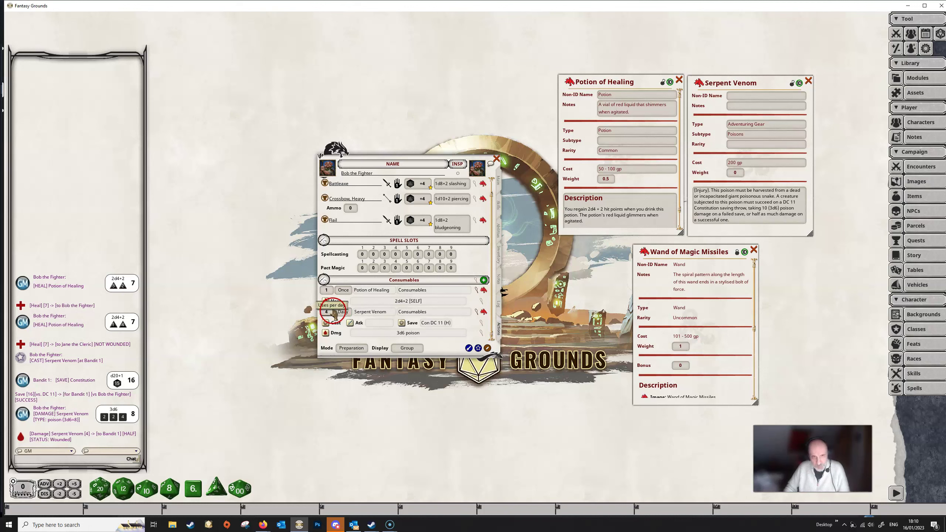
pyautogui.scroll(4, 328, 312)
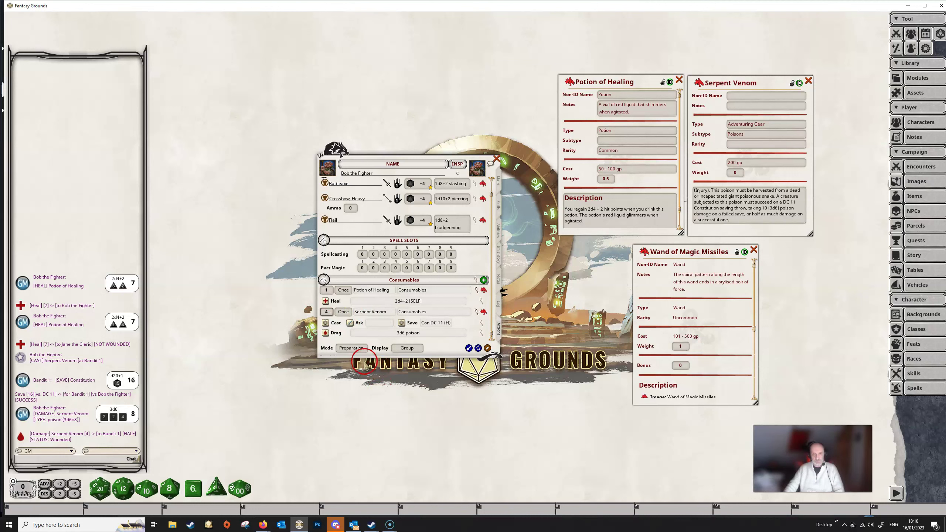
# Step: In Combat mode, spend the Potion of Healing and one Serpent Venom dose
pyautogui.click(351, 349)
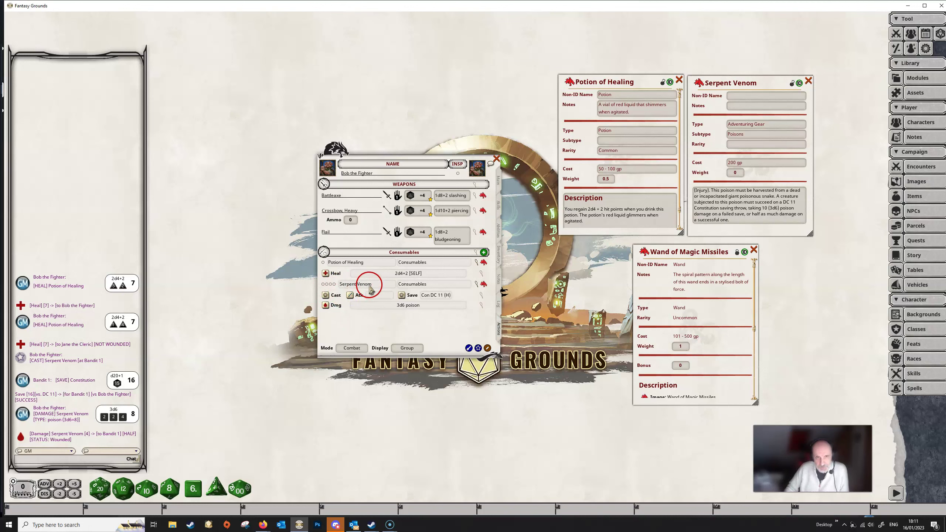
pyautogui.click(323, 285)
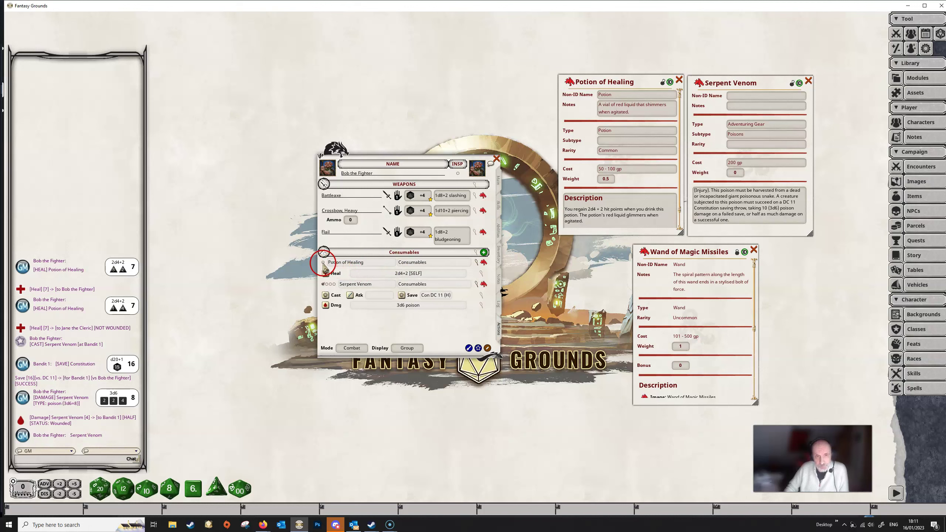
pyautogui.click(323, 263)
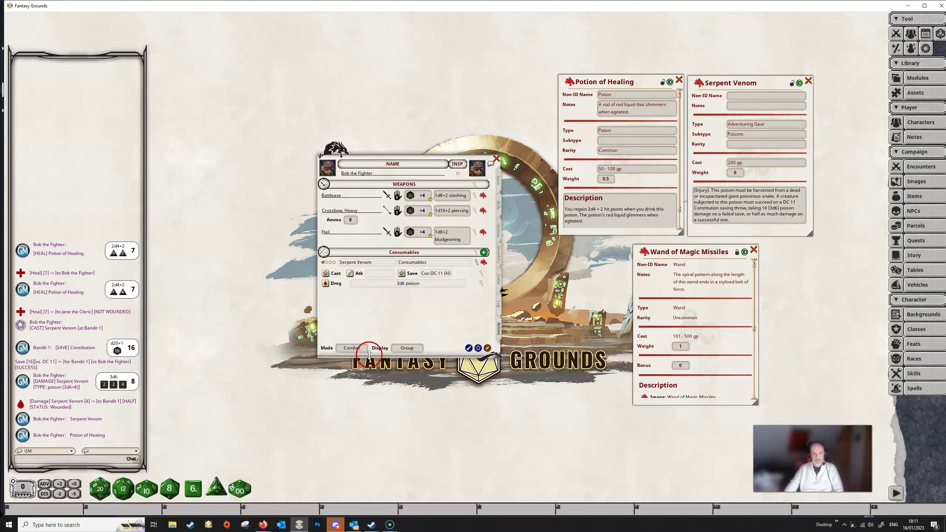
pyautogui.click(361, 349)
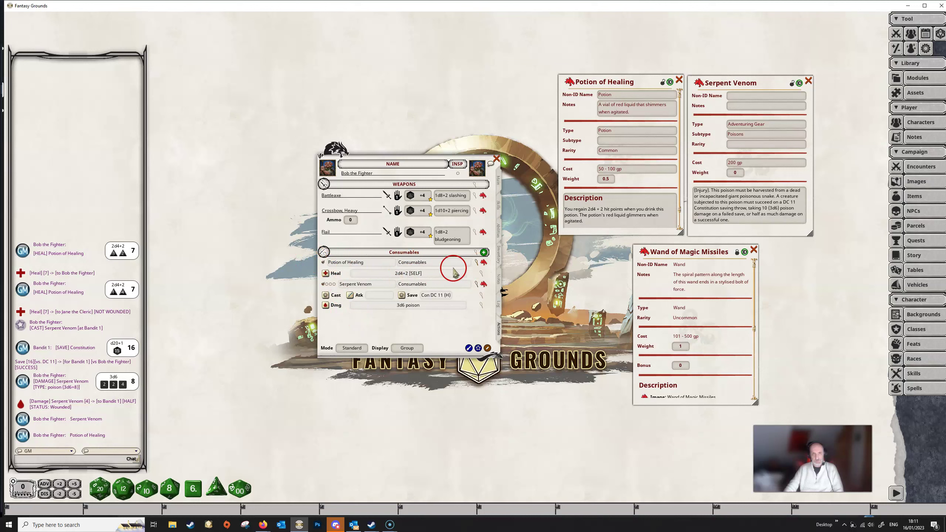
pyautogui.click(353, 349)
pyautogui.click(357, 348)
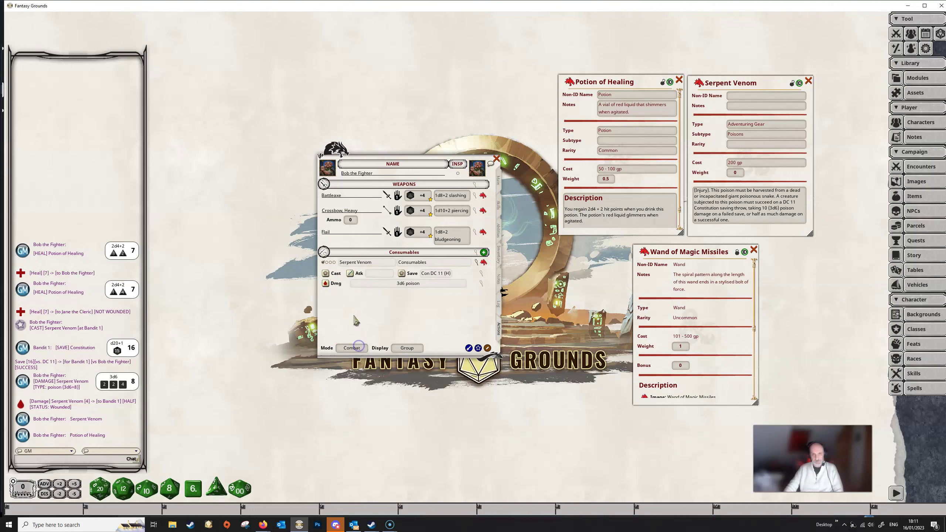
# Step: Tick off the remaining Serpent Venom doses until the venom row disappears
pyautogui.click(390, 293)
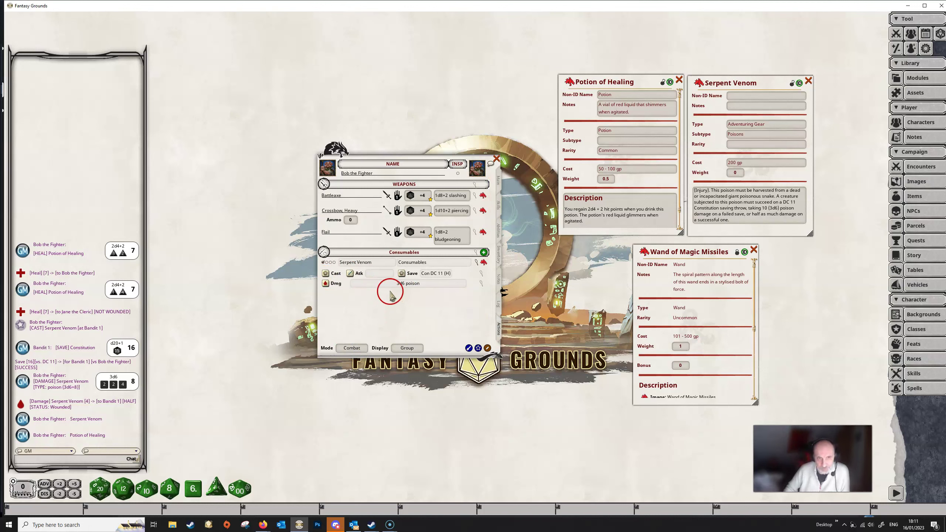
pyautogui.click(325, 266)
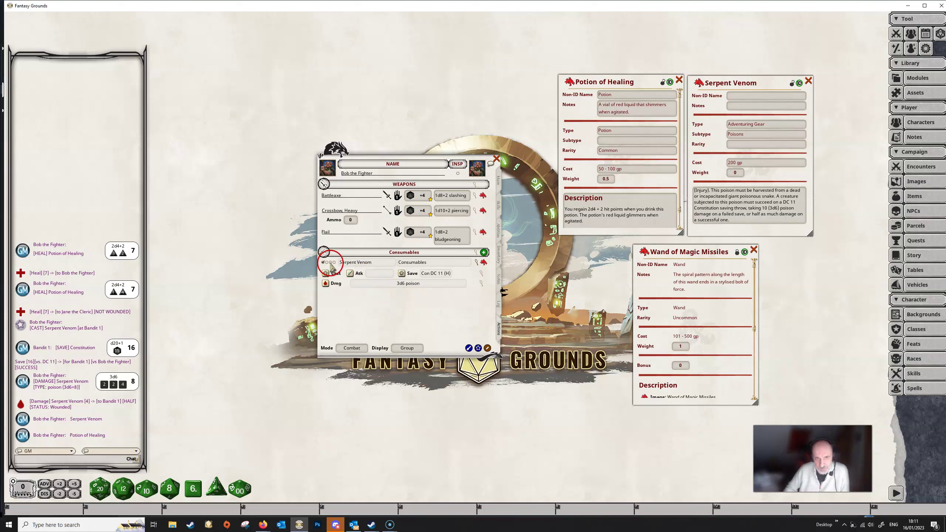
pyautogui.click(328, 264)
pyautogui.click(330, 262)
pyautogui.click(334, 262)
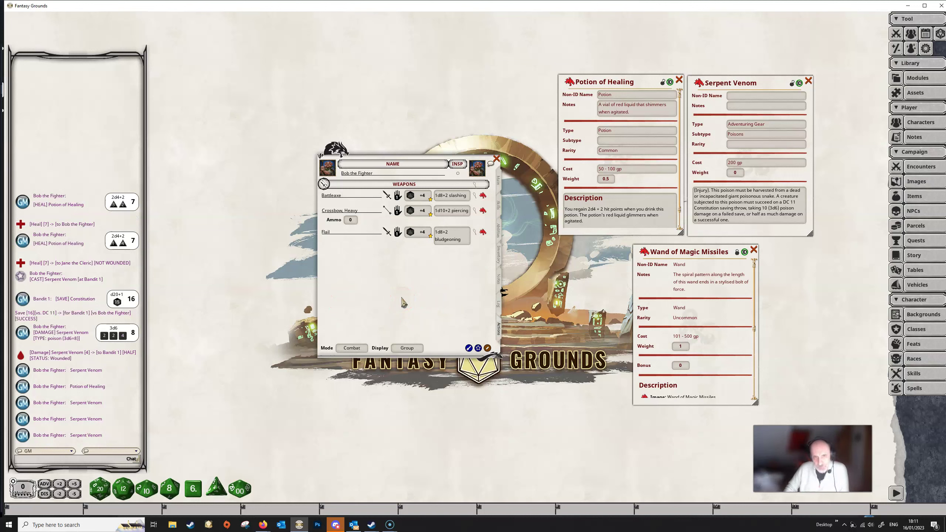
# Step: Take a long rest for Bob, then check consumables in Standard, Preparation and Combat modes
pyautogui.rightClick(391, 293)
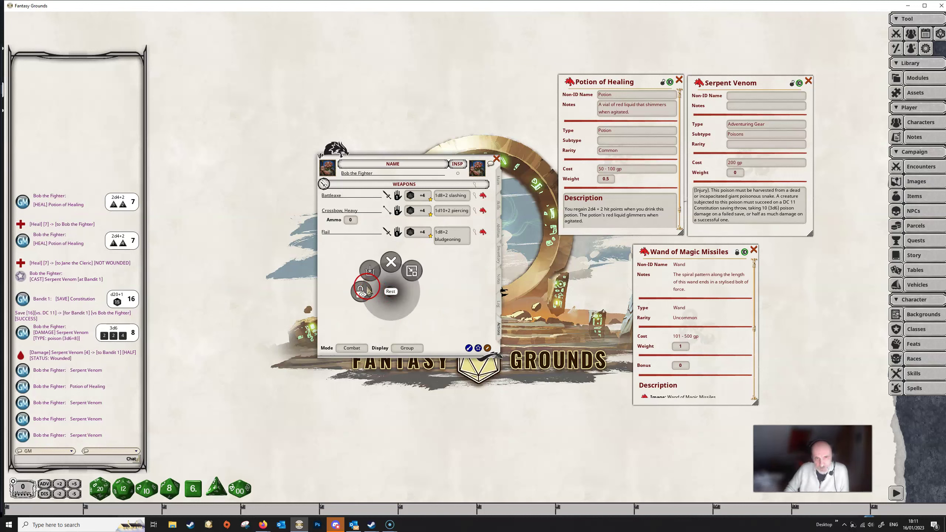
pyautogui.click(368, 290)
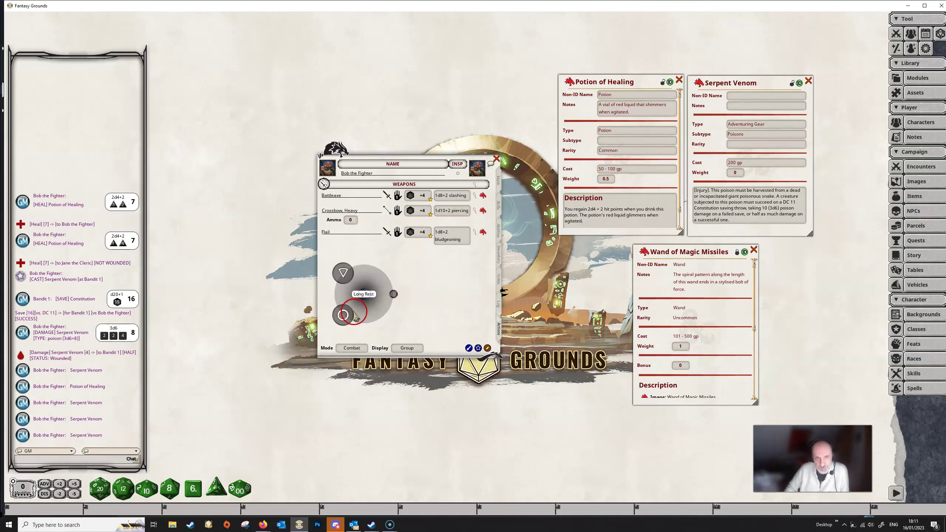
pyautogui.click(346, 315)
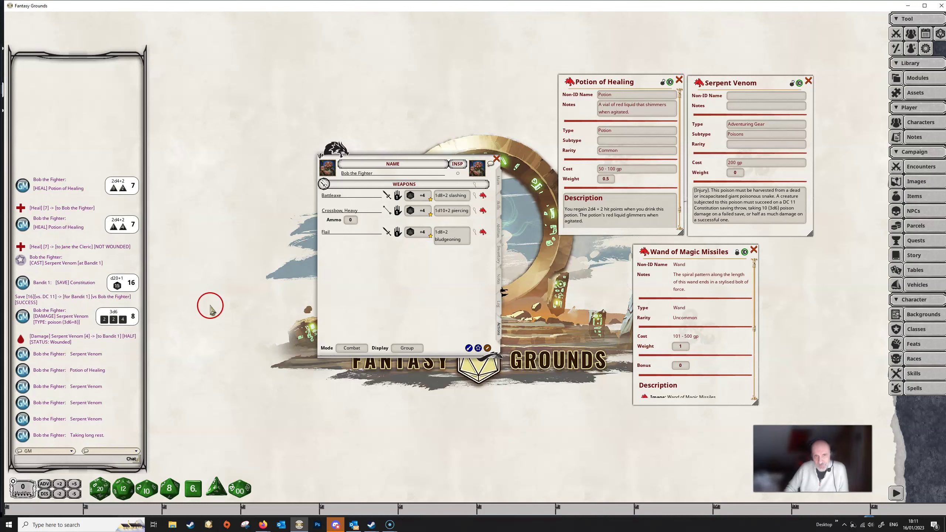
pyautogui.click(353, 348)
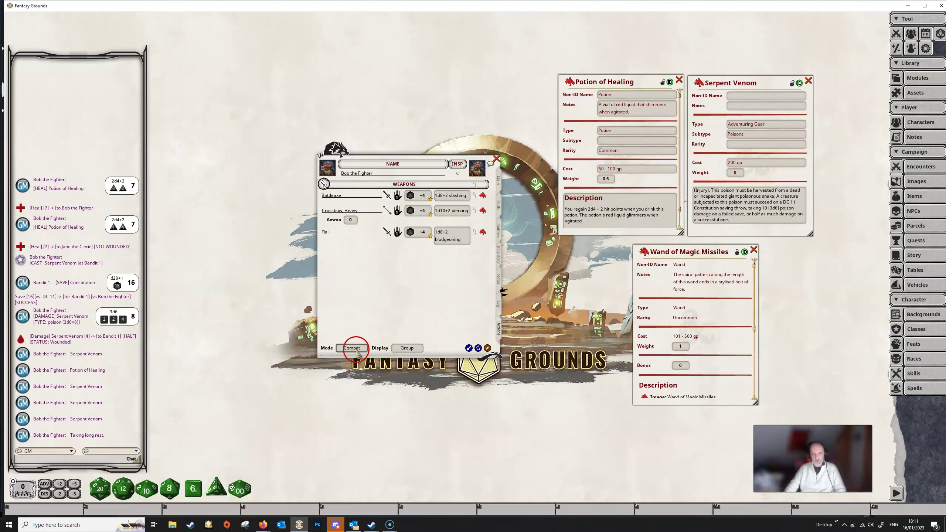
pyautogui.click(354, 348)
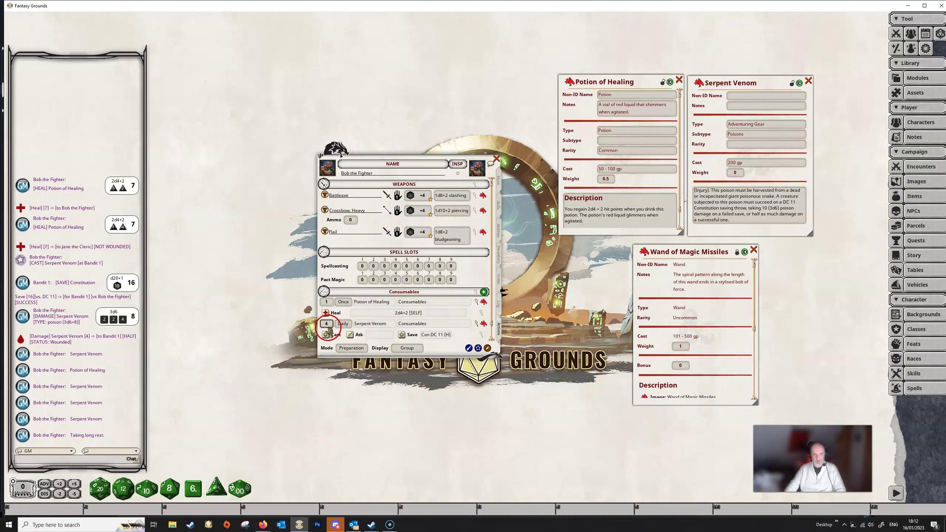
pyautogui.click(351, 347)
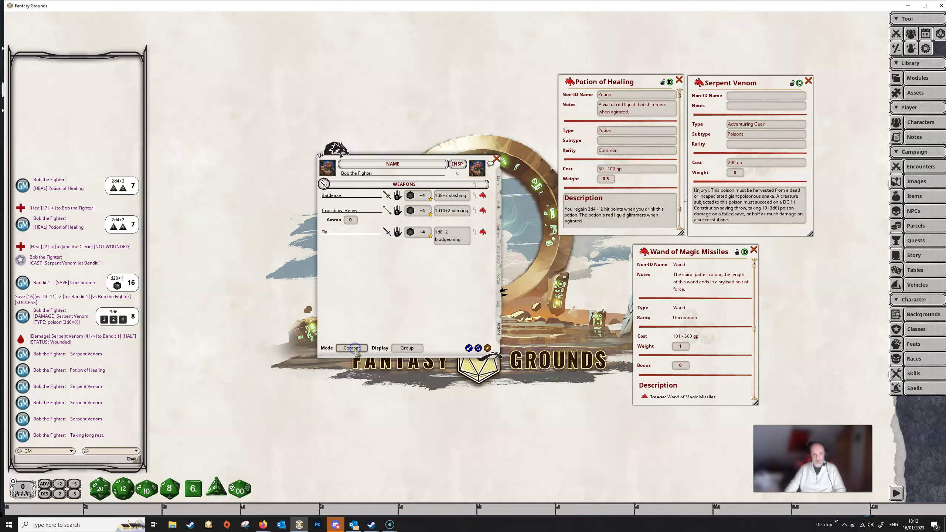
# Step: Bring up the radial Rest options again to take another long rest
pyautogui.rightClick(380, 297)
pyautogui.click(335, 317)
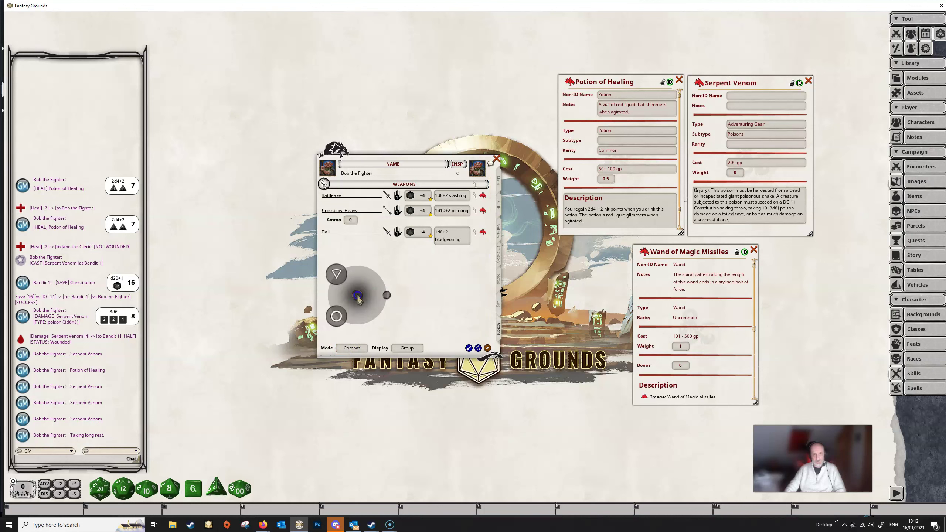
pyautogui.click(335, 317)
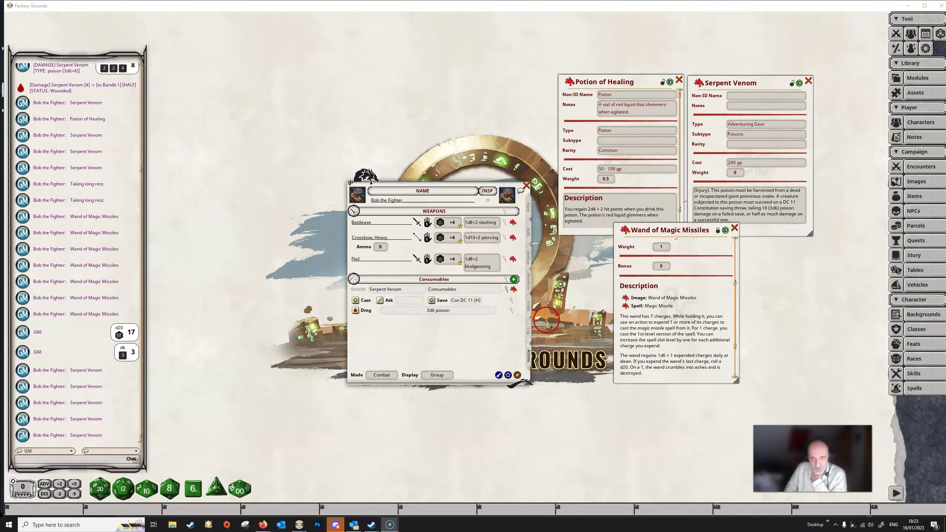
# Step: Open the wand's Magic Missile spell and add it to Consumables as 1d4+1 force
pyautogui.click(627, 307)
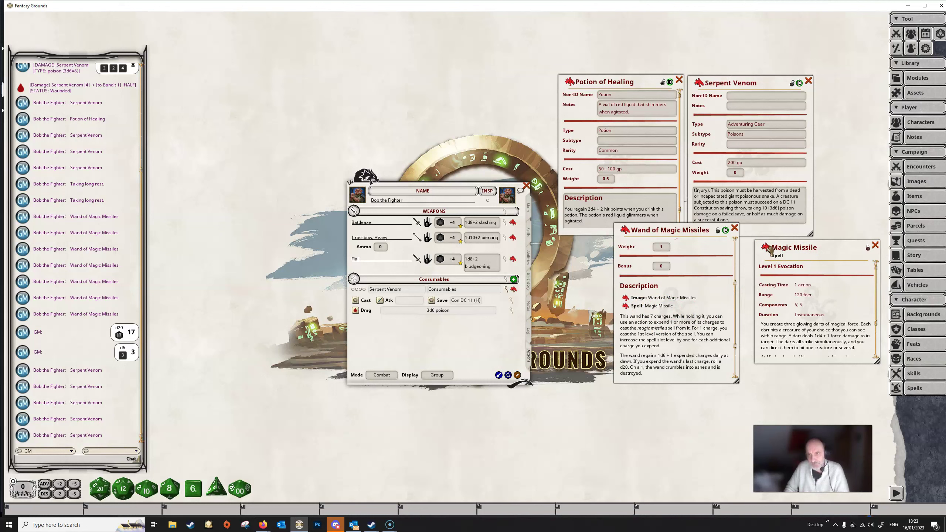
pyautogui.moveTo(758, 252); pyautogui.dragTo(435, 283)
pyautogui.click(439, 282)
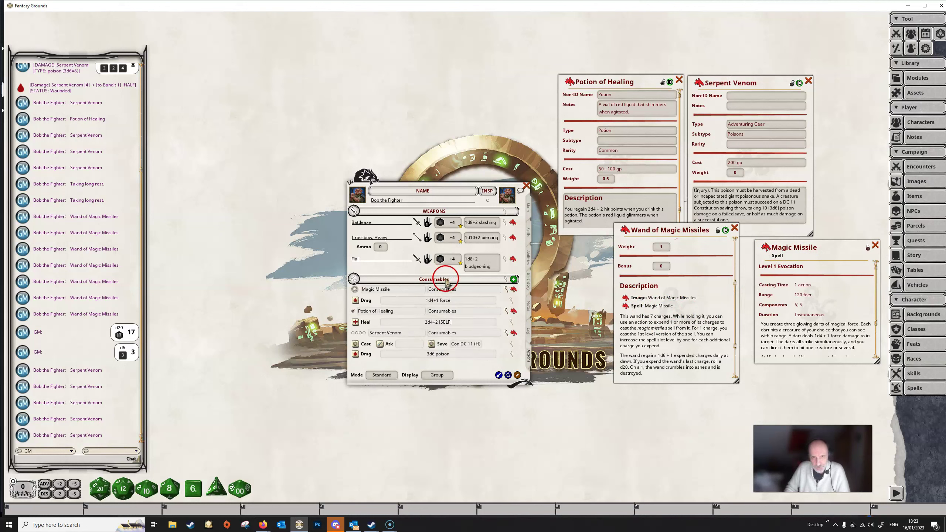